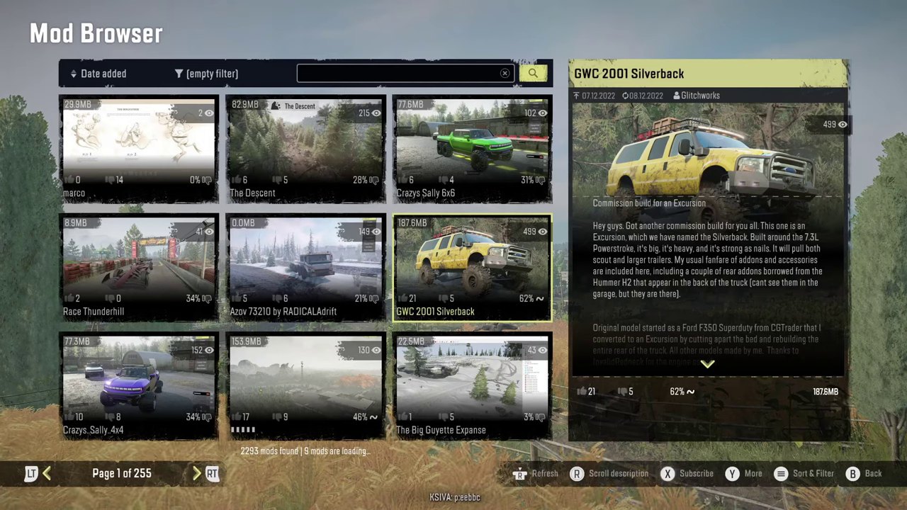
# Browse the Azov 73210 and Big Guyette Expanse tiles, then open More Options for GWC 2001 Silverback
pyautogui.click(305, 267)
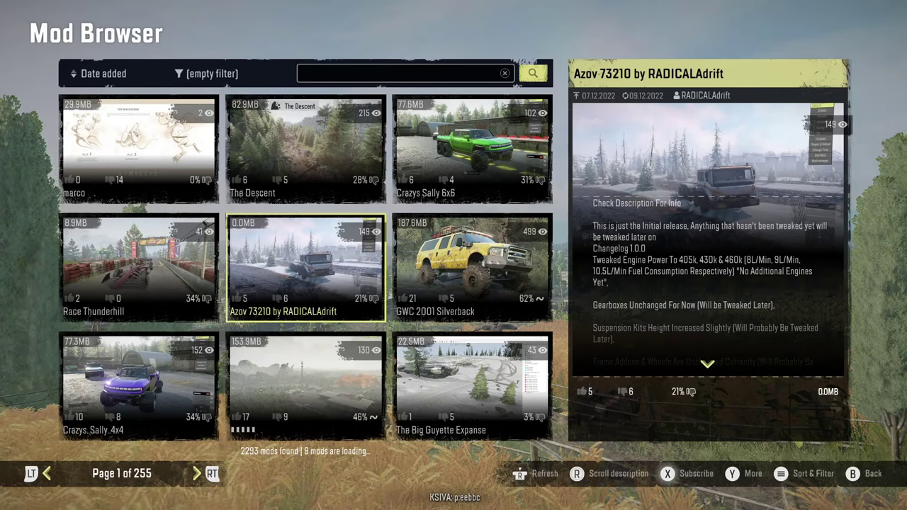
pyautogui.click(305, 386)
pyautogui.click(472, 386)
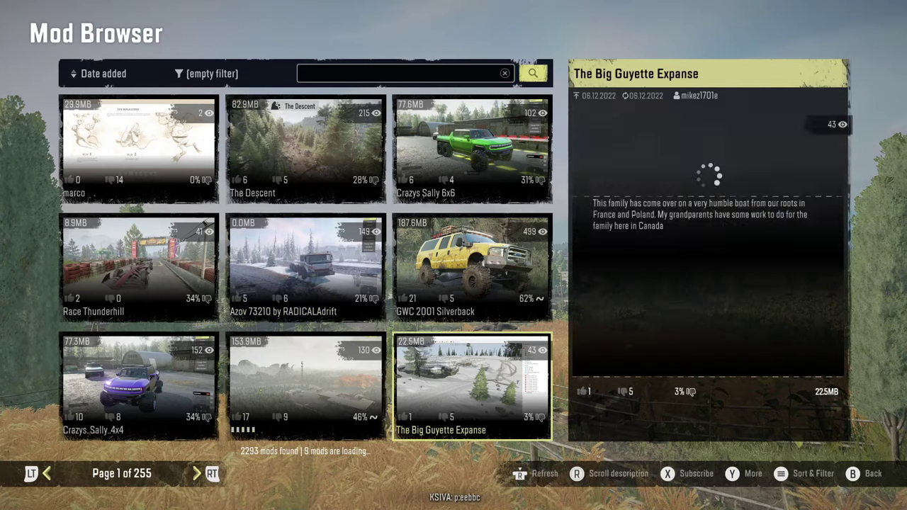
pyautogui.click(472, 268)
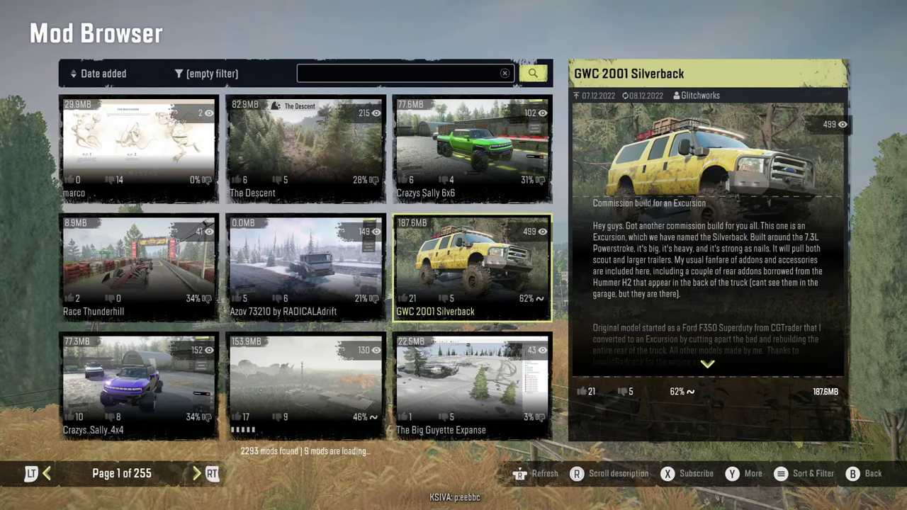
pyautogui.press('y')
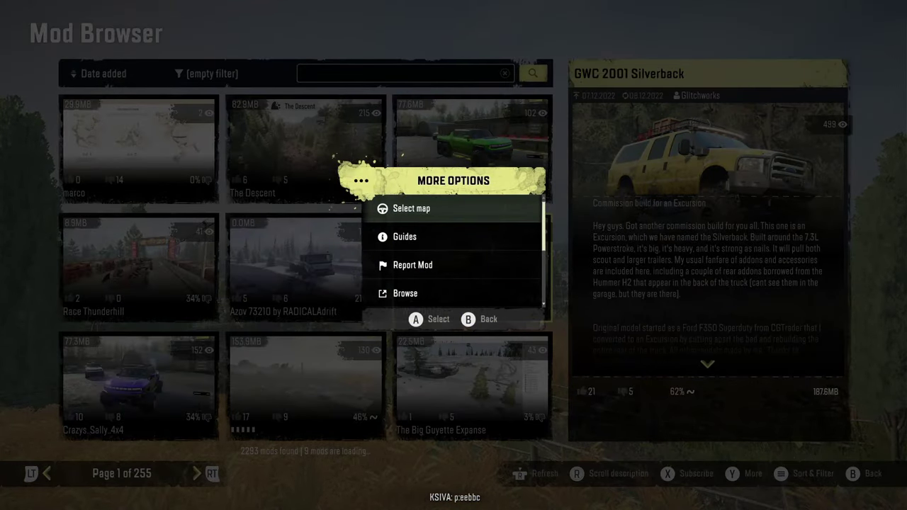
pyautogui.press('Down')
pyautogui.press('Down')
pyautogui.press('Down')
pyautogui.press('Down')
pyautogui.press('Down')
pyautogui.press('Down')
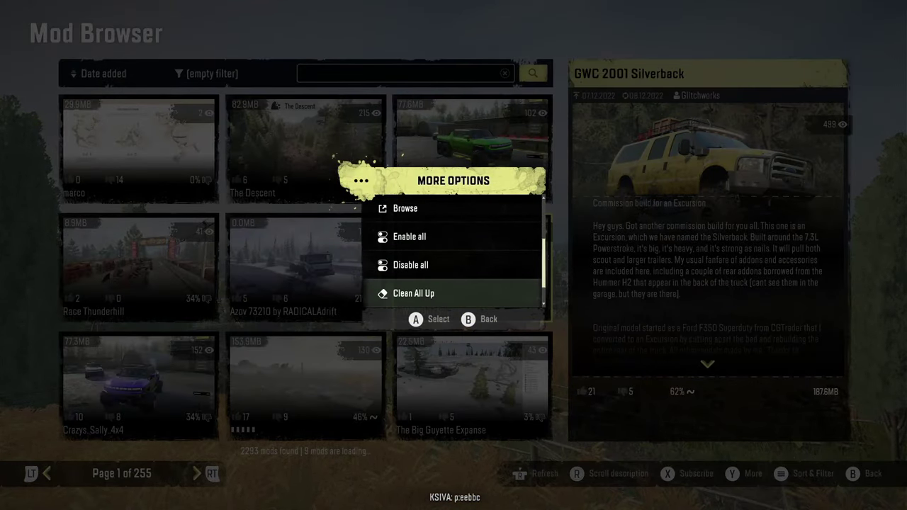
pyautogui.press('Down')
pyautogui.press('Up')
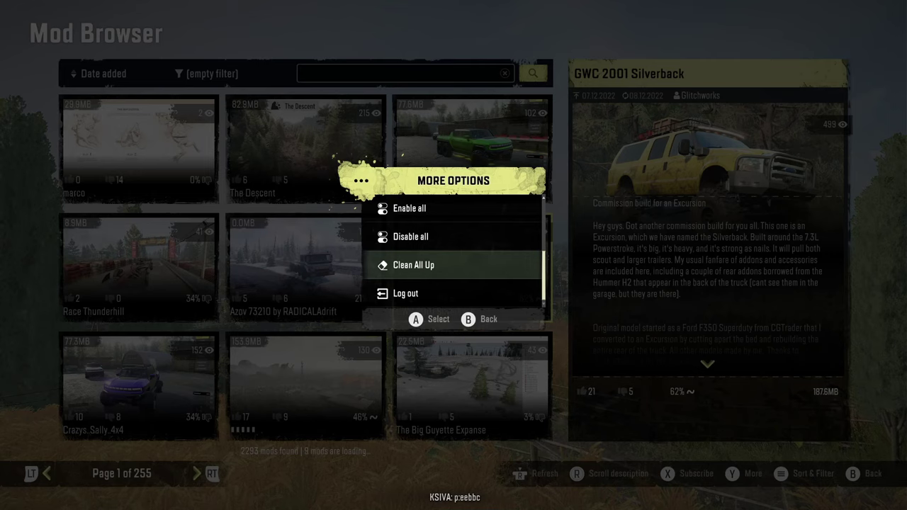
pyautogui.press('Up')
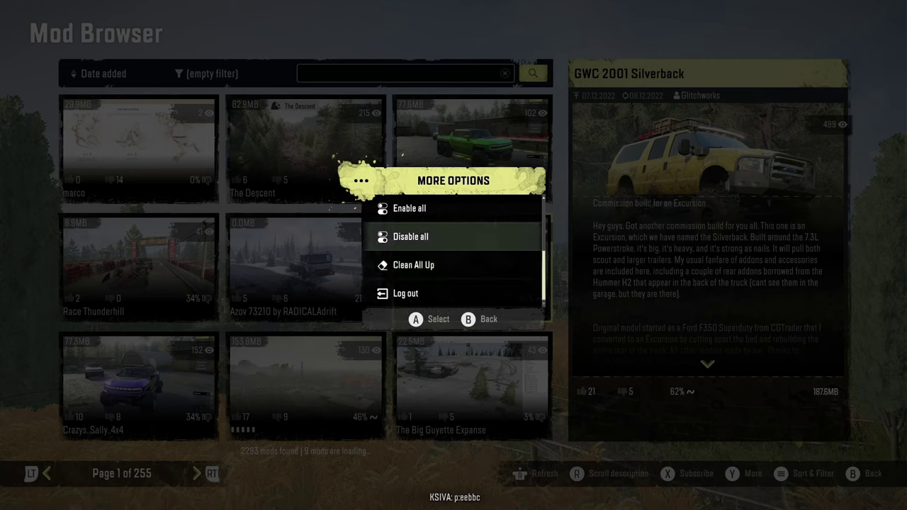
pyautogui.press('Down')
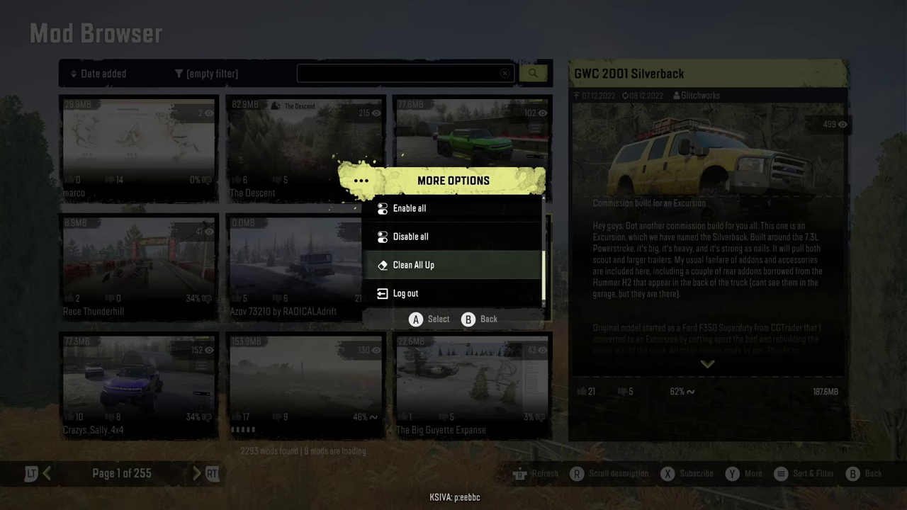
pyautogui.press('Down')
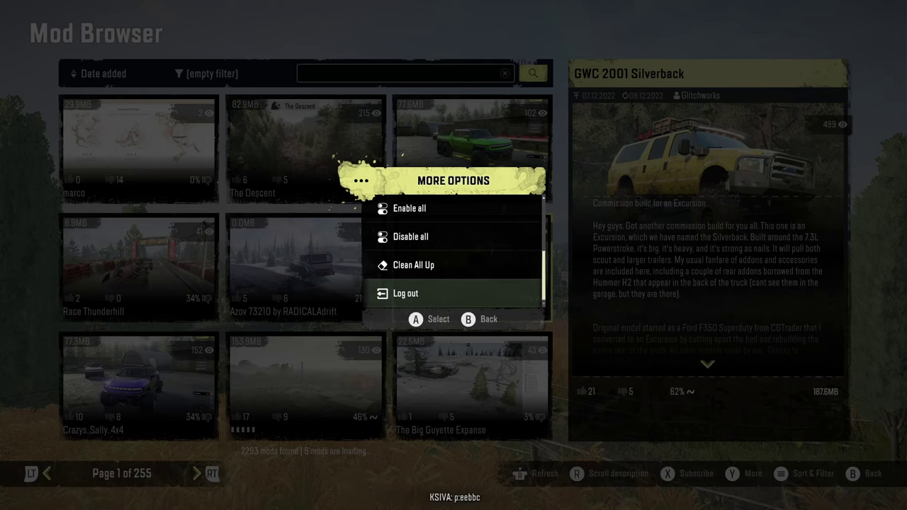
# Choose Clean All Up in More Options and accept the delete-all-downloaded-mods warning
pyautogui.press('Up')
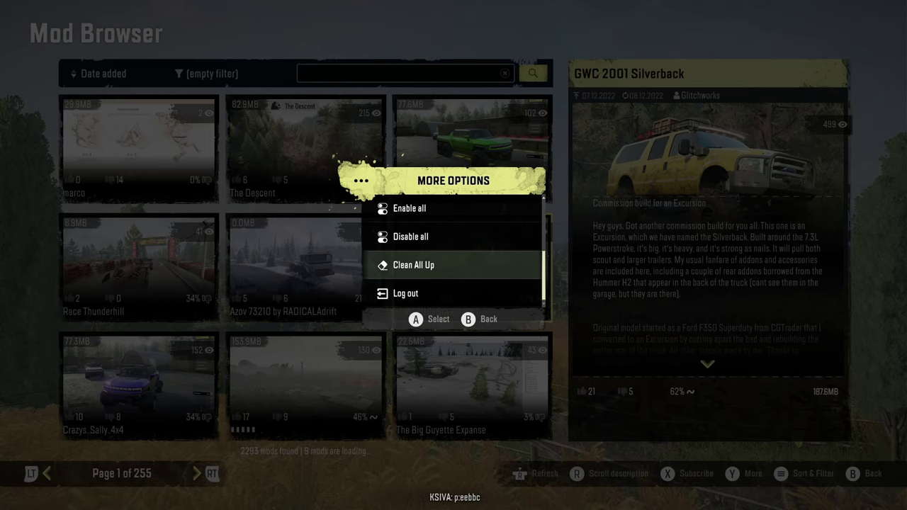
pyautogui.press('Down')
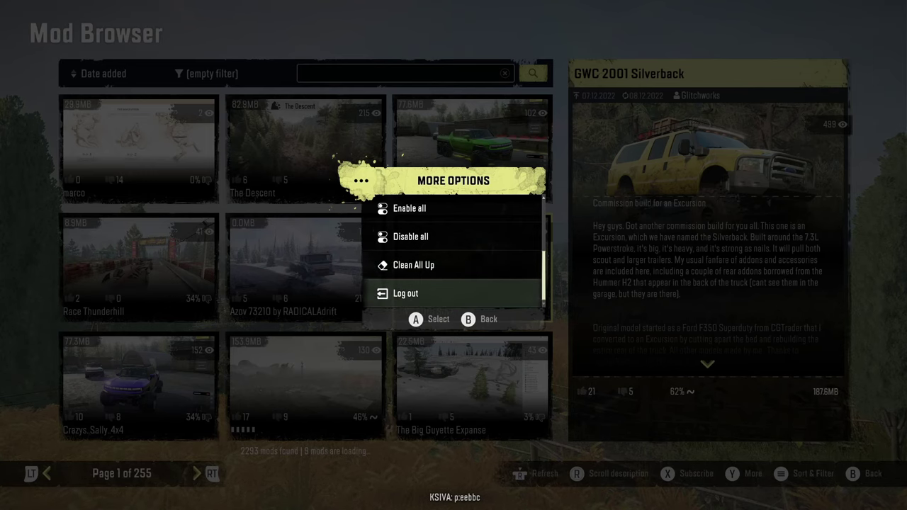
pyautogui.press('Up')
pyautogui.press('Return')
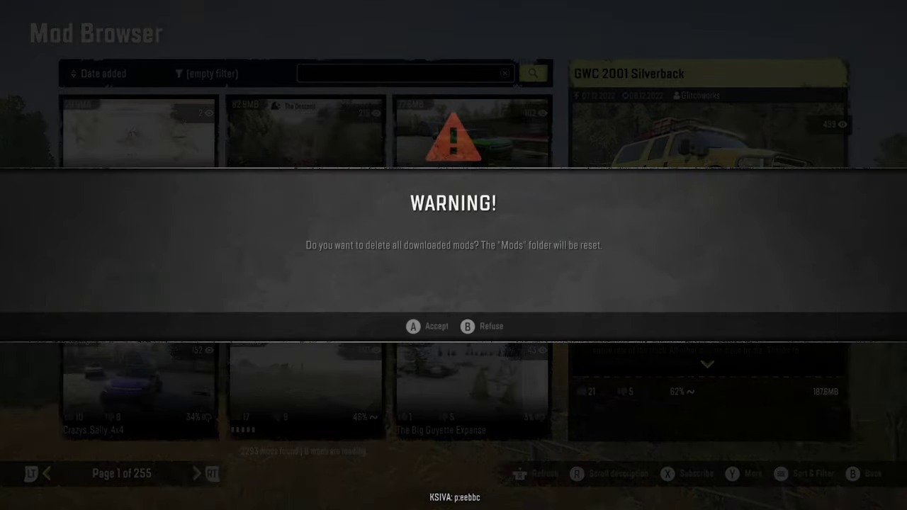
pyautogui.press('Escape')
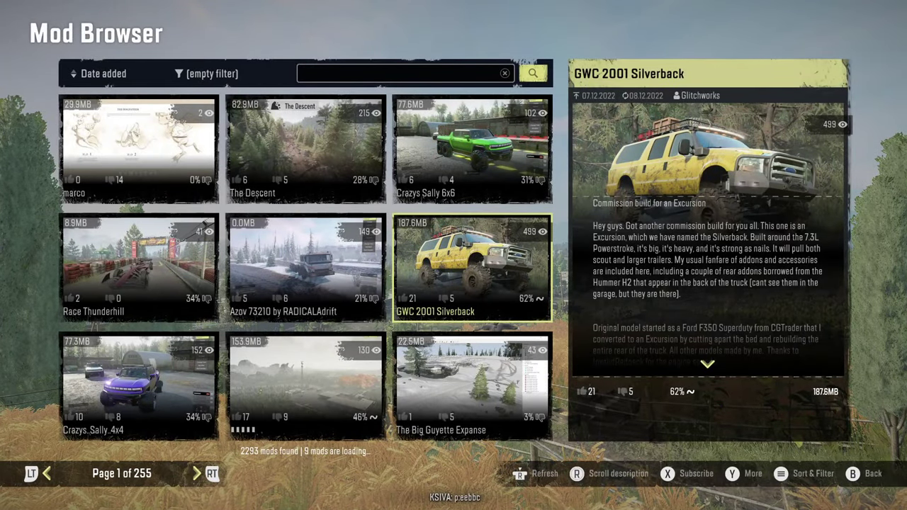
# Repeat More Options > Clean All Up and accept the warning again
pyautogui.press('y')
pyautogui.press('Down')
pyautogui.press('Down')
pyautogui.press('Down')
pyautogui.press('Down')
pyautogui.press('Down')
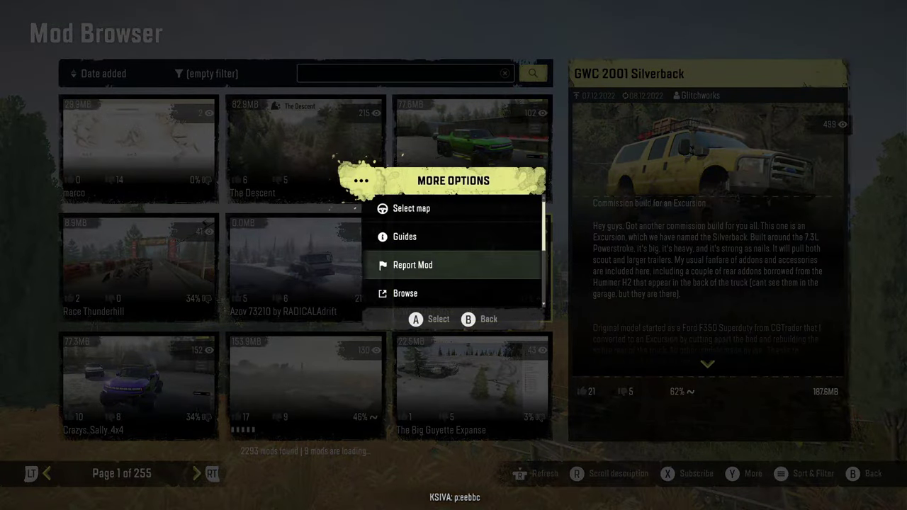
pyautogui.press('Down')
pyautogui.press('Down')
pyautogui.press('Up')
pyautogui.press('Return')
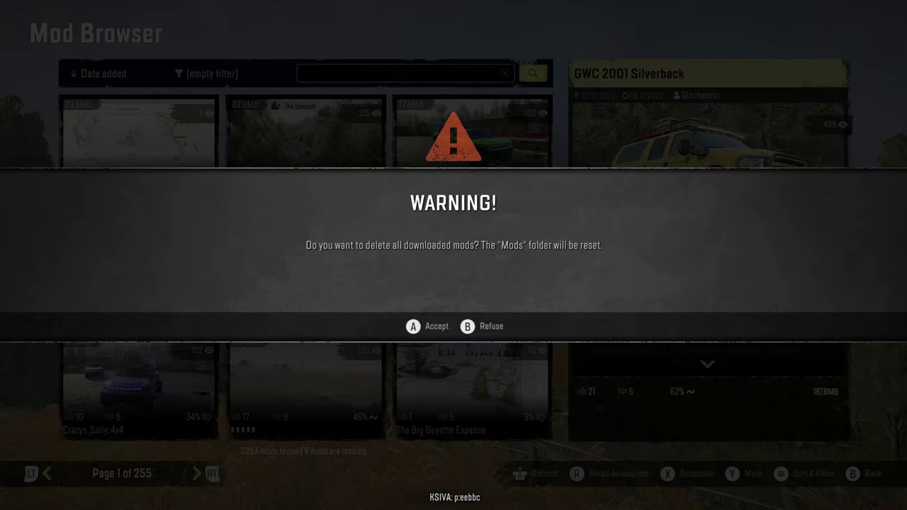
pyautogui.press('Escape')
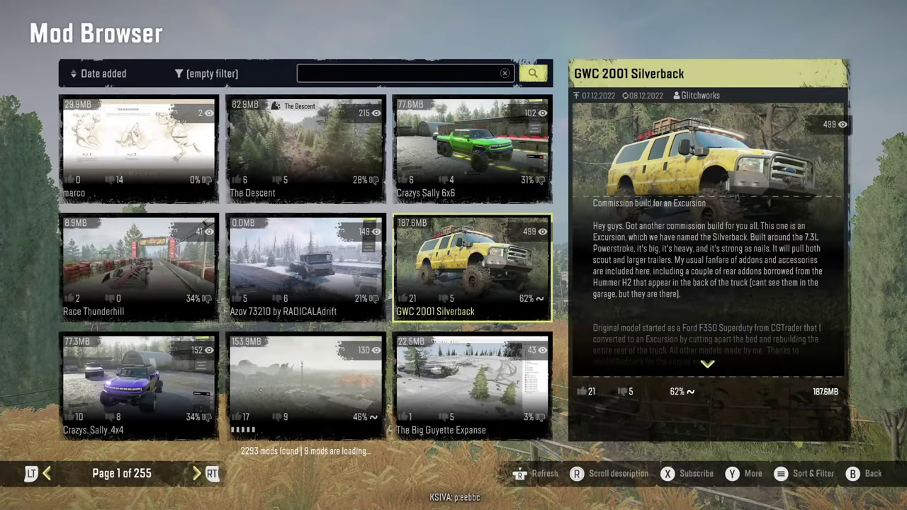
# Turn on the Subscribed Mods Only filter in Sort & Filter, then return to the Mod Browser
pyautogui.press('f')
pyautogui.press('e')
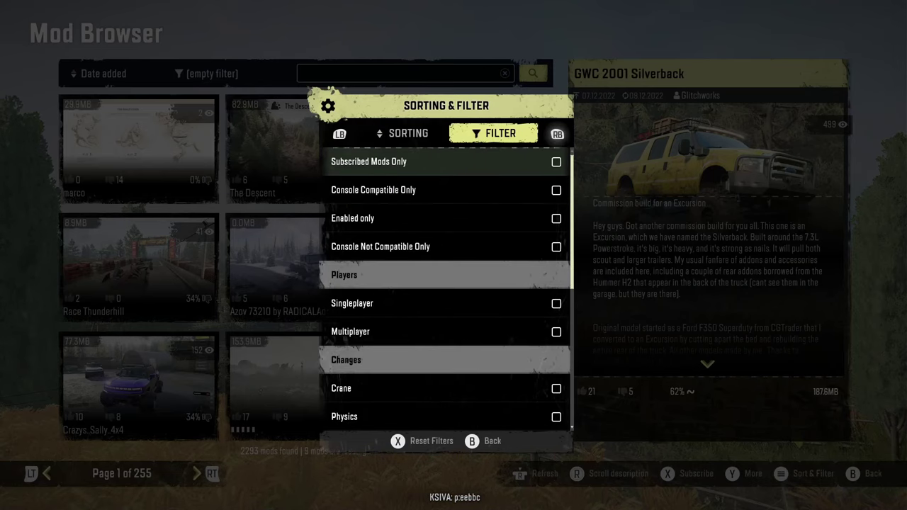
pyautogui.press('Escape')
pyautogui.press('Escape')
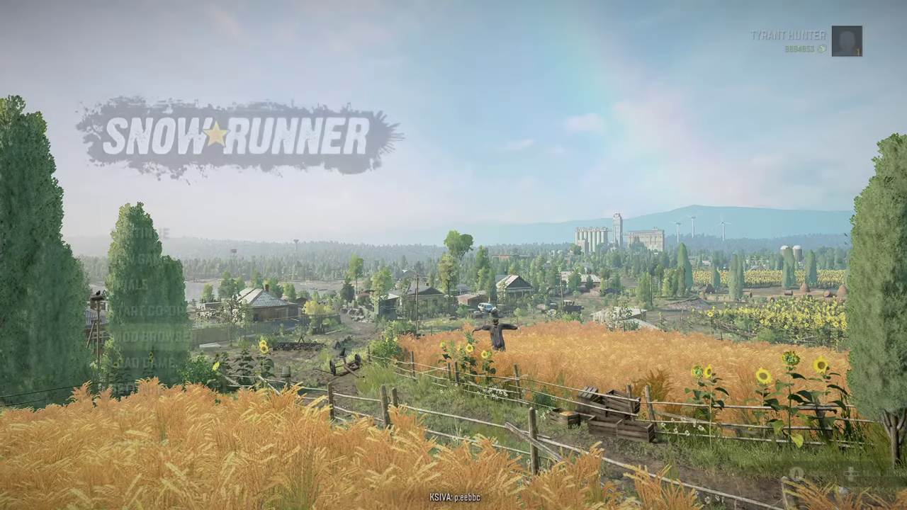
pyautogui.press('Return')
# Clear the Subscribed Mods Only filter, close Sort & Filter, and go back to the main menu
pyautogui.press('f')
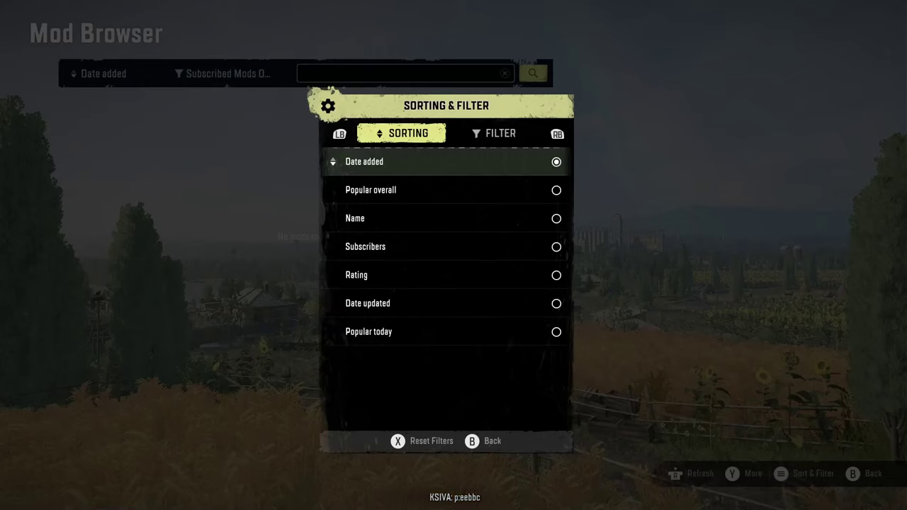
pyautogui.press('e')
pyautogui.press('q')
pyautogui.press('Escape')
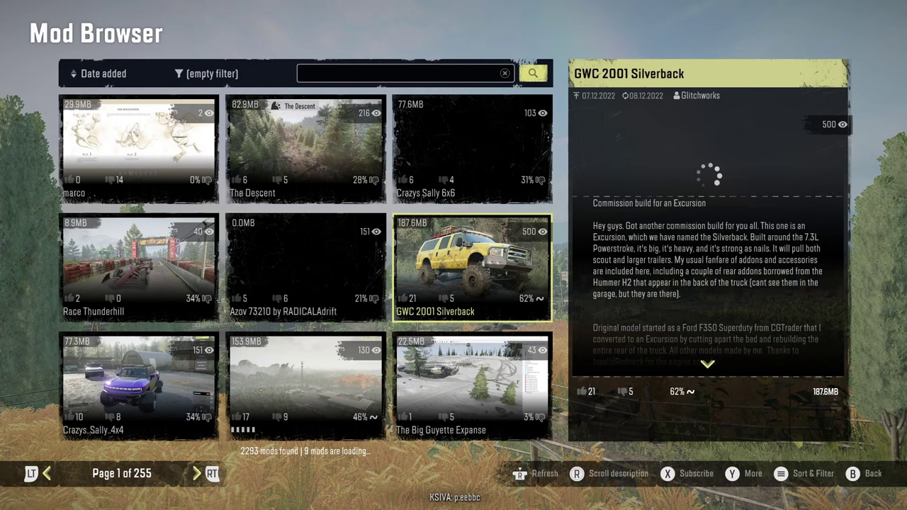
pyautogui.press('Escape')
pyautogui.press('Down')
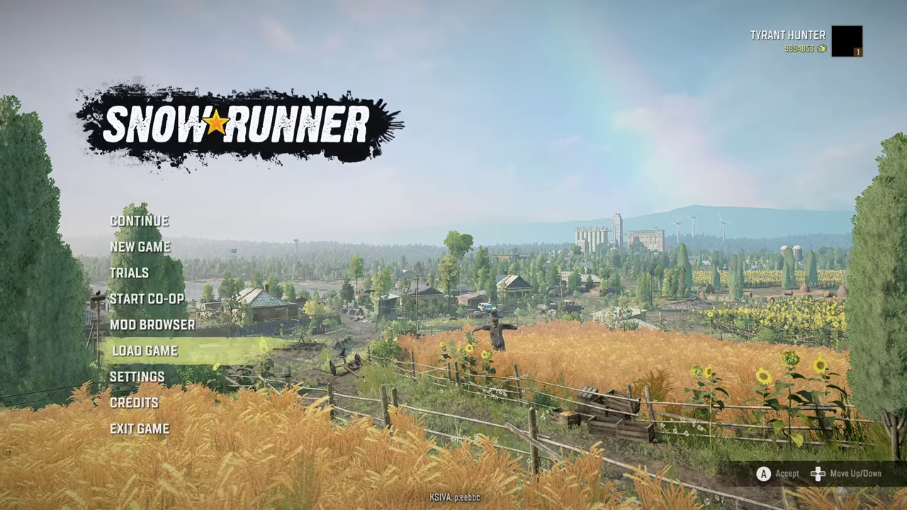